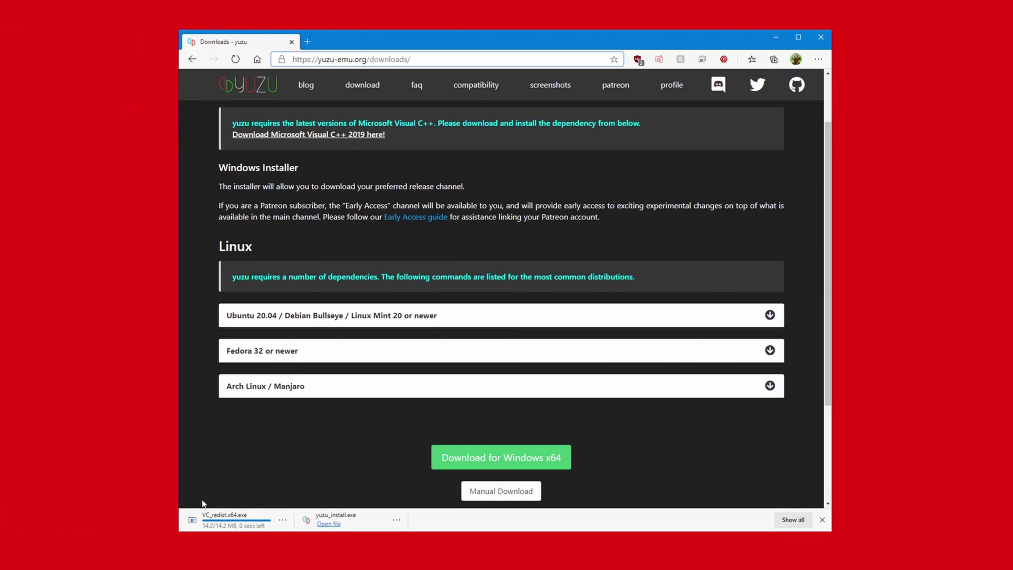
Step: Install VC_redist.x64.exe after accepting its license, then download the yuzu Windows x64 installer
click(227, 519)
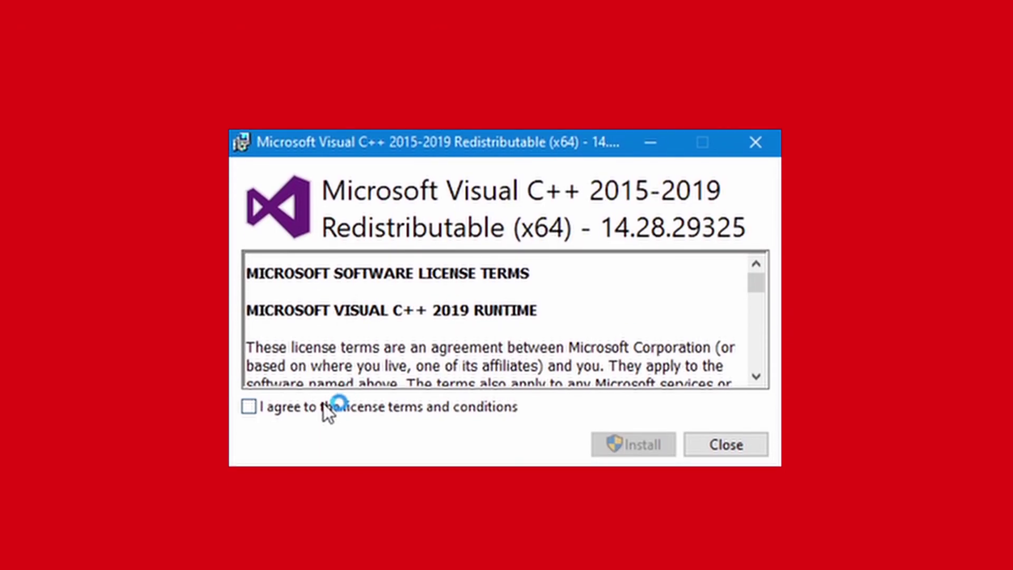
click(328, 413)
click(633, 443)
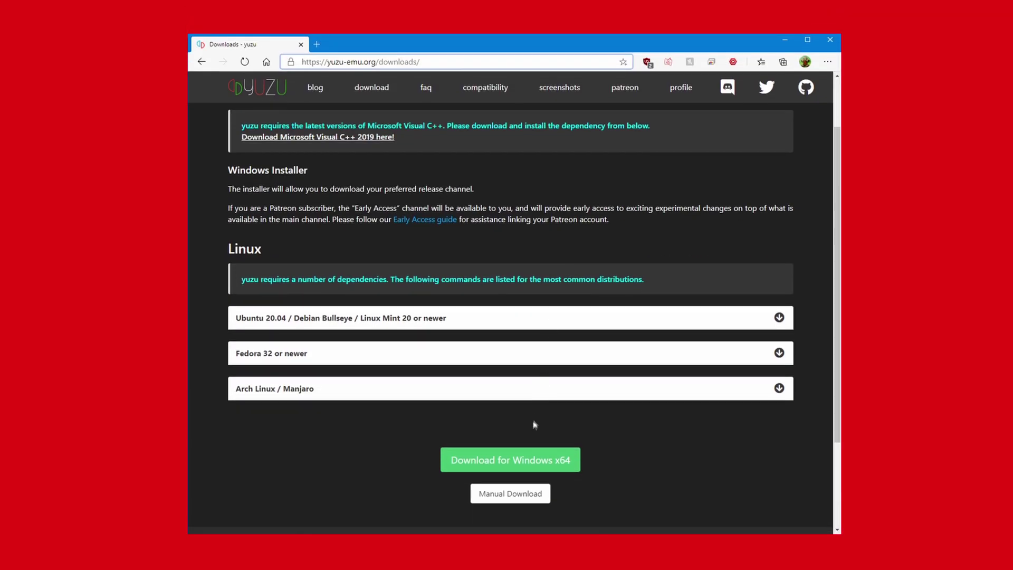
click(524, 462)
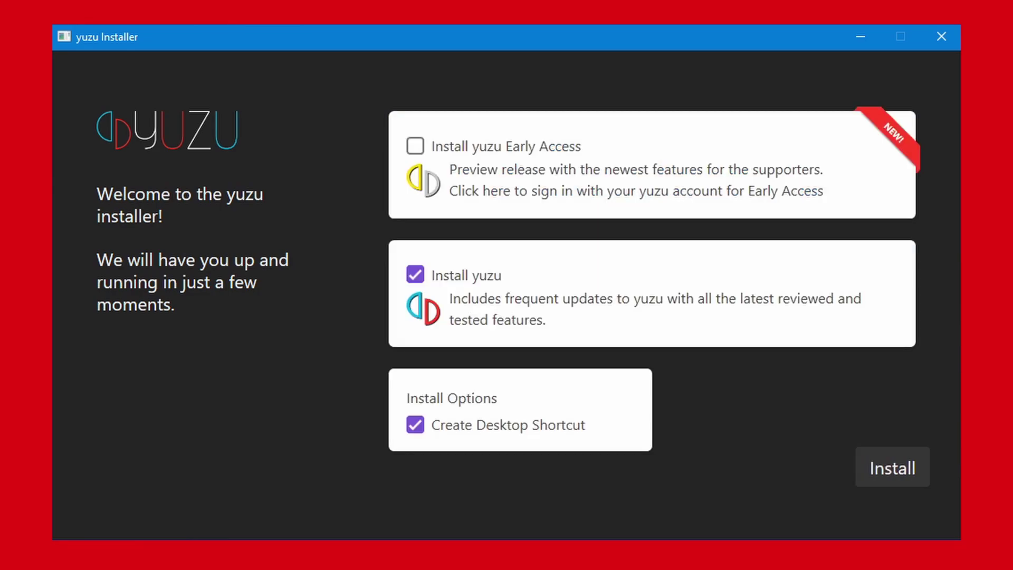
Step: Install regular yuzu with a desktop shortcut, leaving Early Access unchecked
click(894, 471)
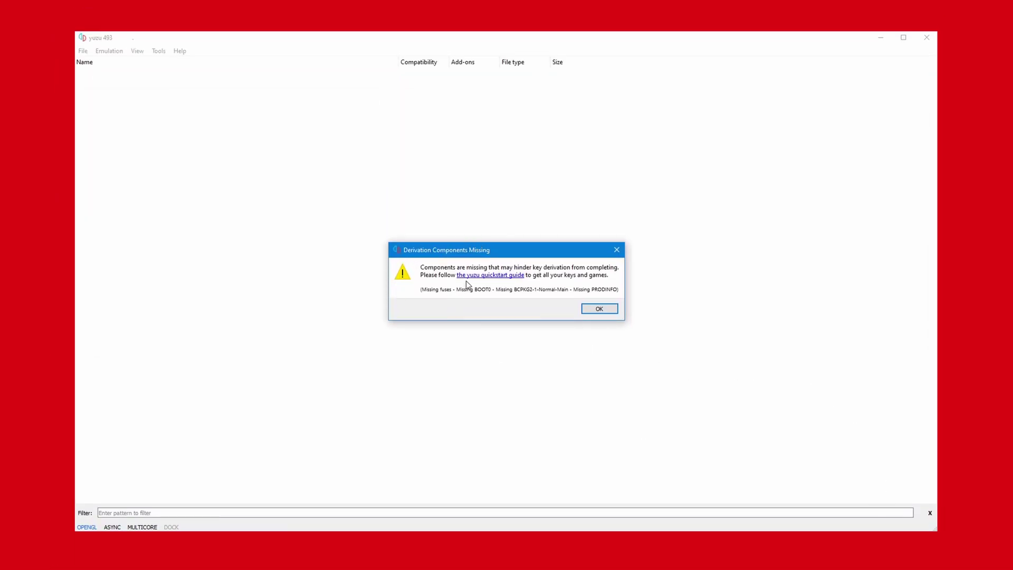
Step: Dismiss the Derivation Components Missing warning with OK
click(598, 311)
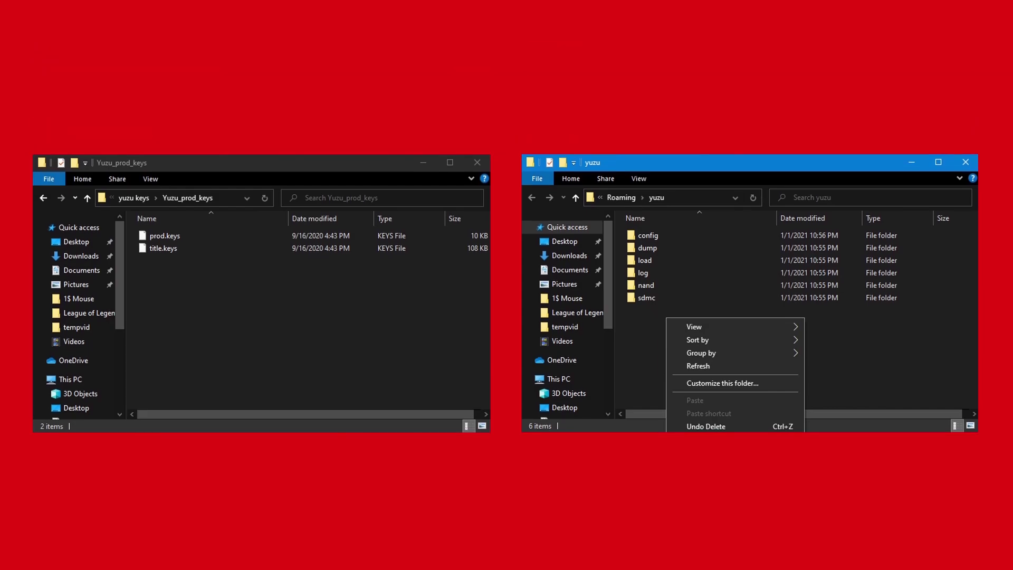
Step: Create a 'keys' folder in yuzu's Roaming data folder and switch to the key files window
key(ctrl+shift+n)
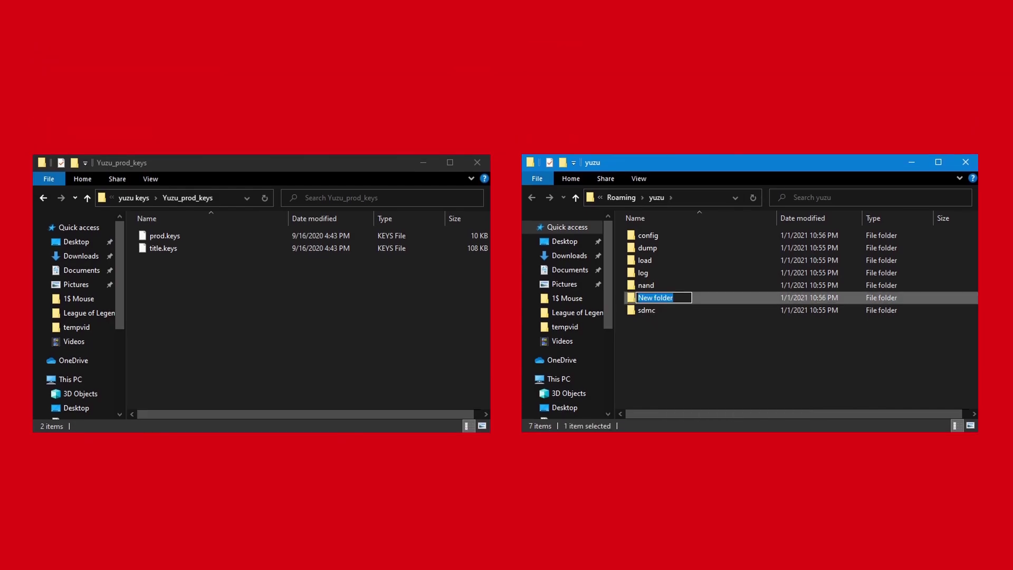
text(keys)
key(Return)
click(229, 275)
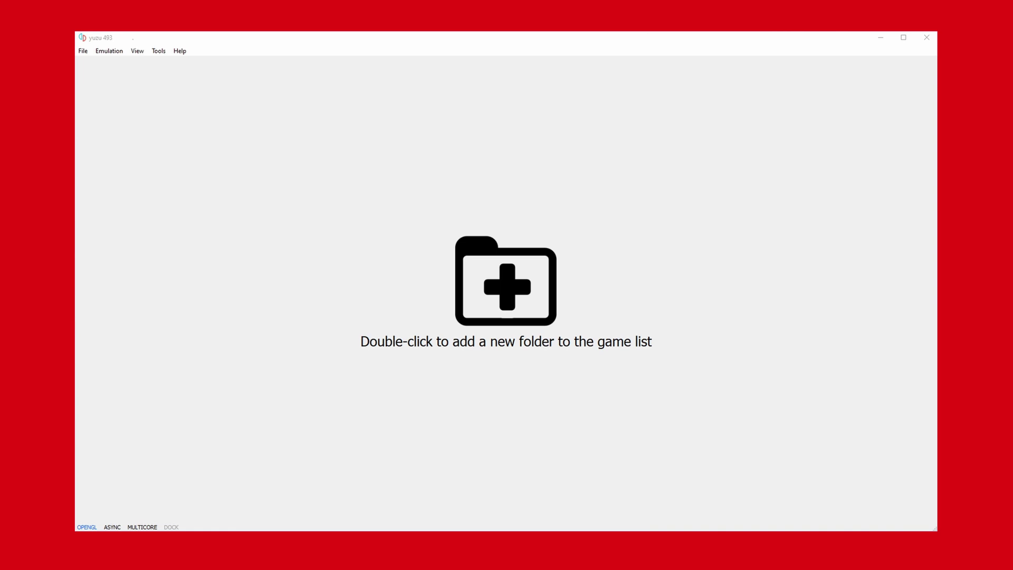
Step: In Emulation > Configure, review Hotkeys and UI, keep CPU accuracy Accurate, and go to Graphics
click(239, 252)
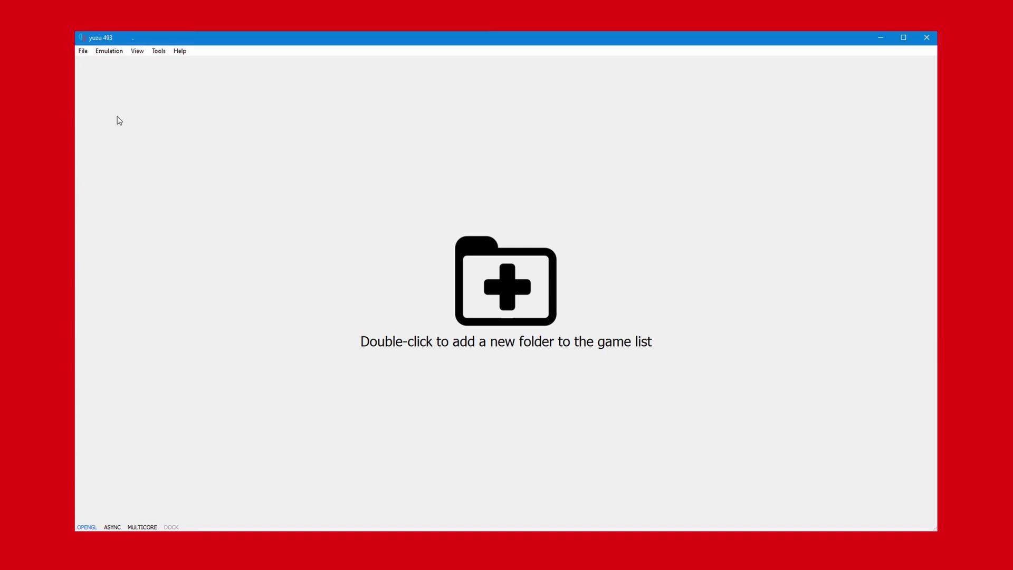
click(108, 50)
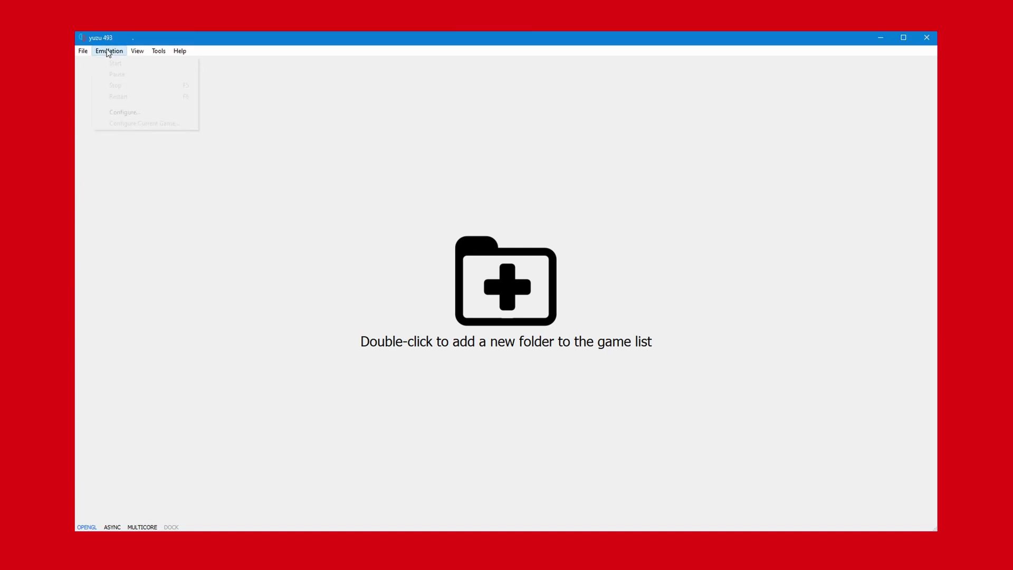
click(126, 112)
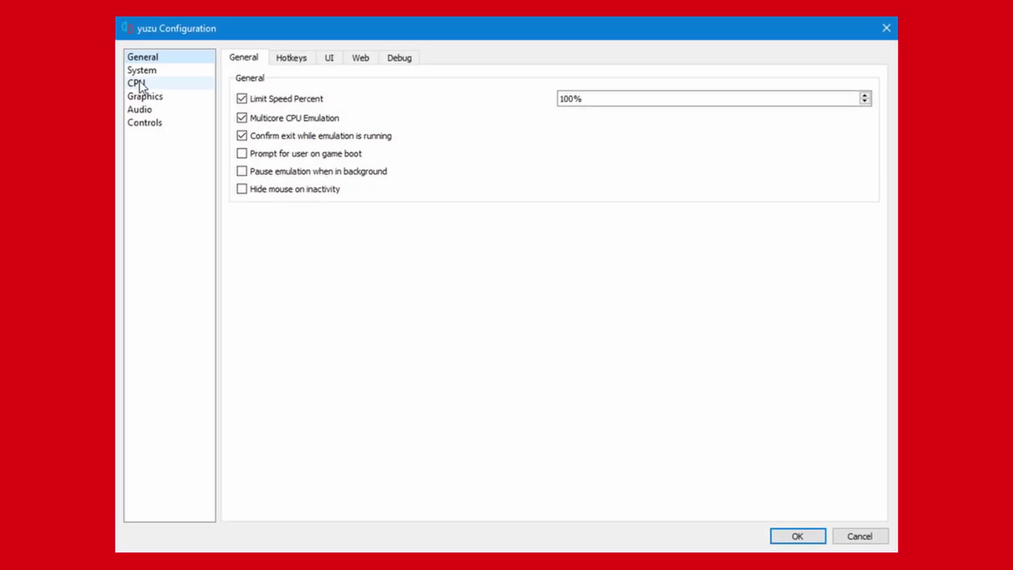
click(298, 64)
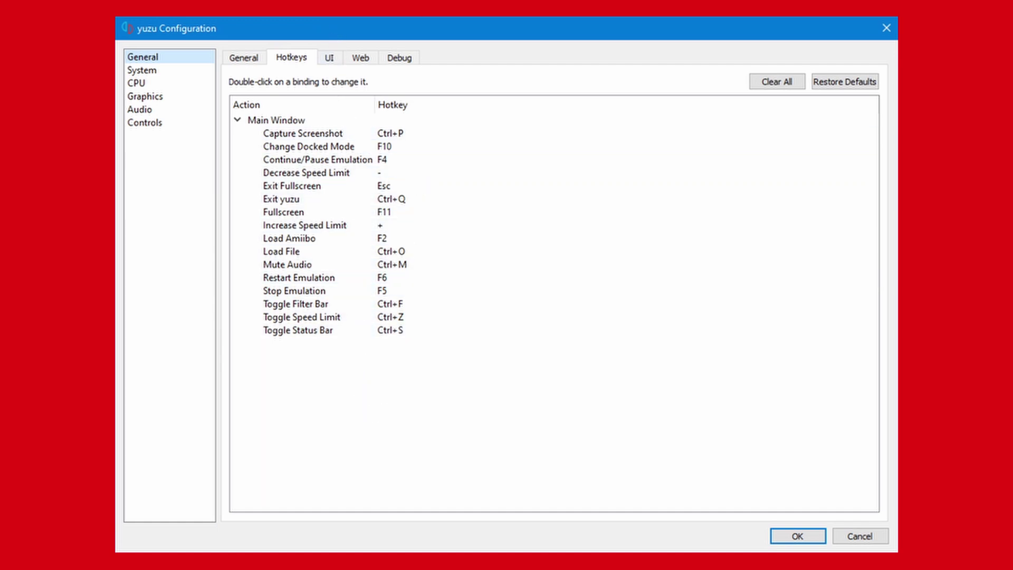
click(330, 59)
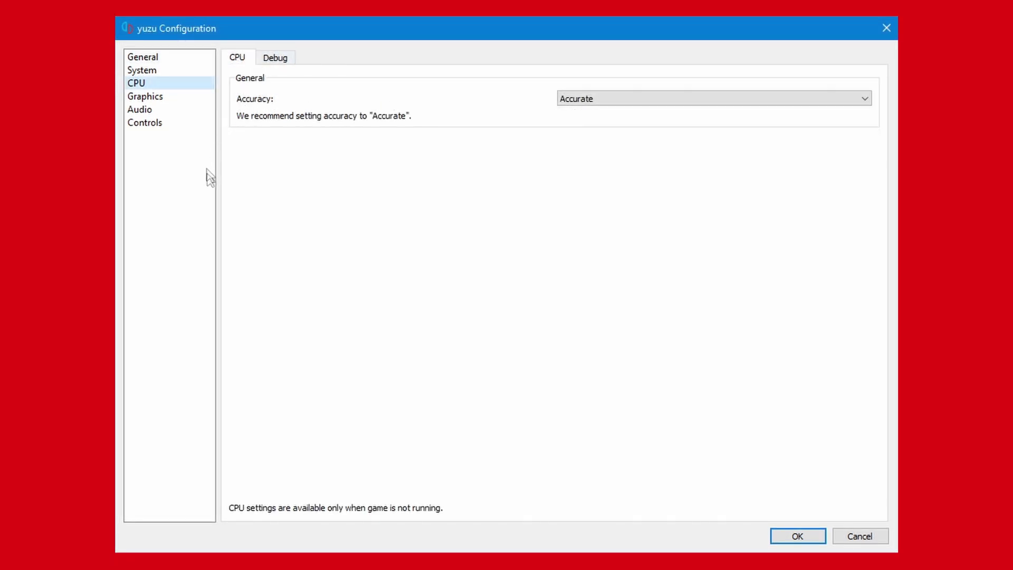
click(589, 101)
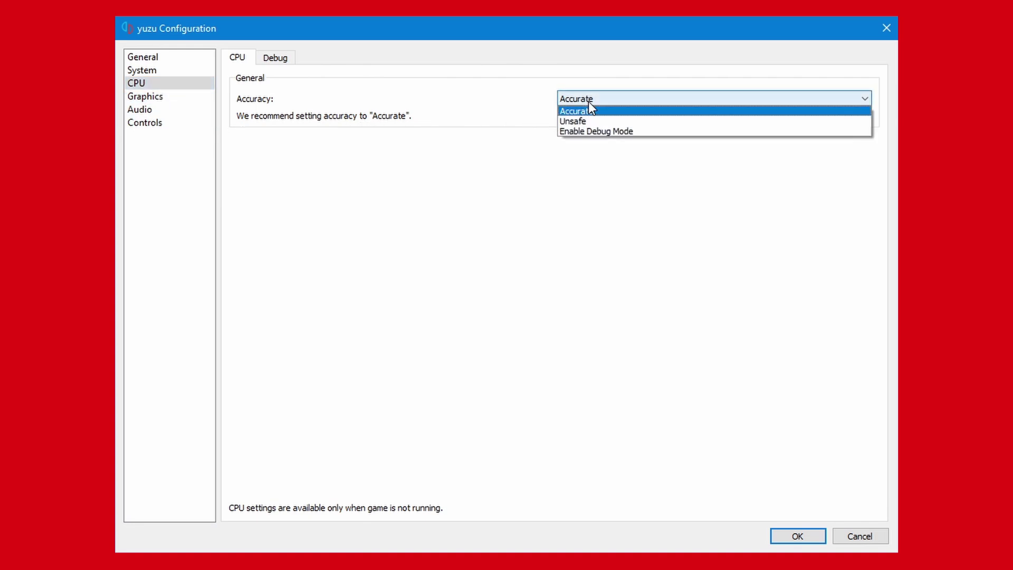
click(615, 99)
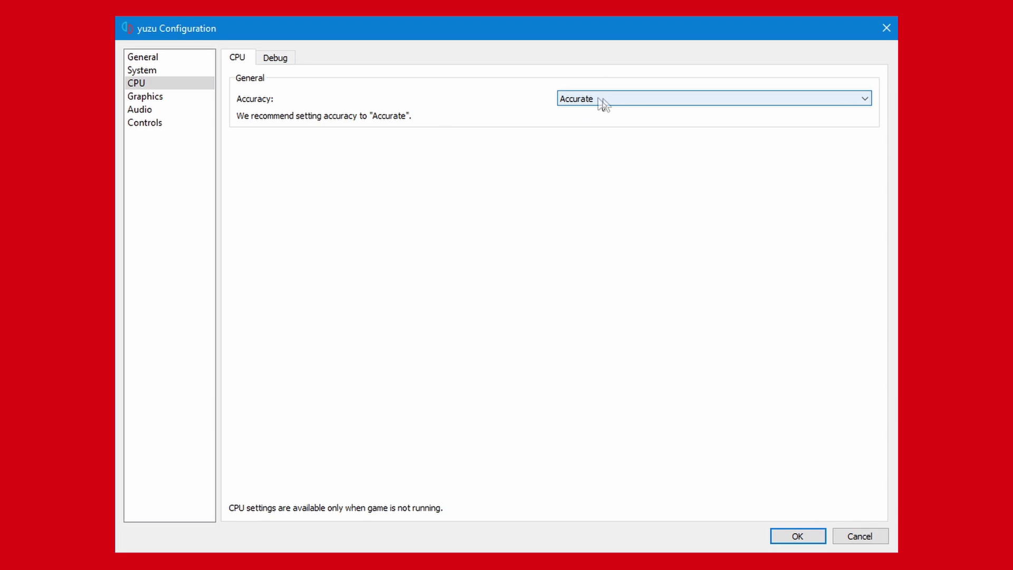
click(149, 99)
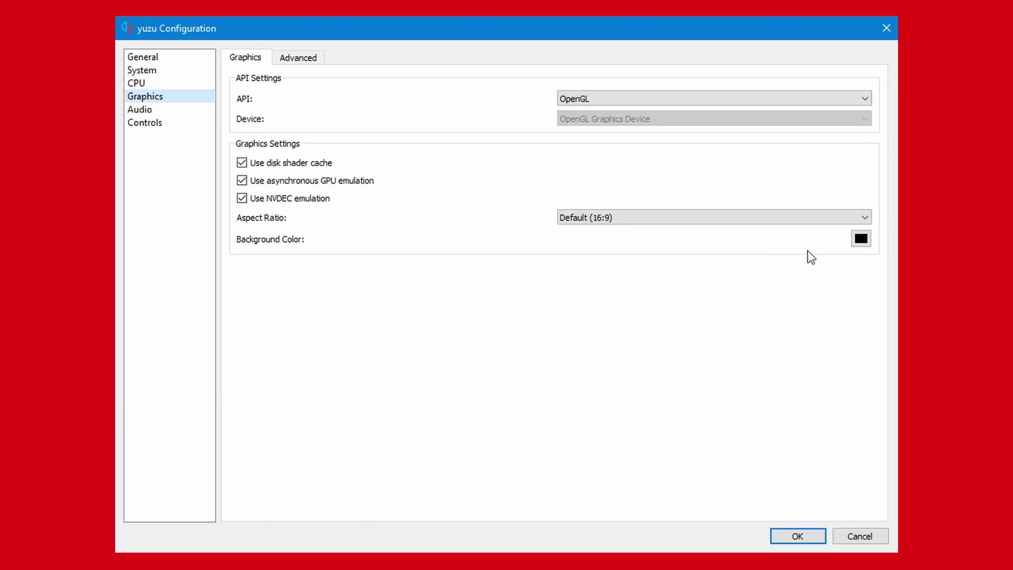
Step: Set the graphics API to Vulkan with the GeForce GTX 1070 as device
click(635, 100)
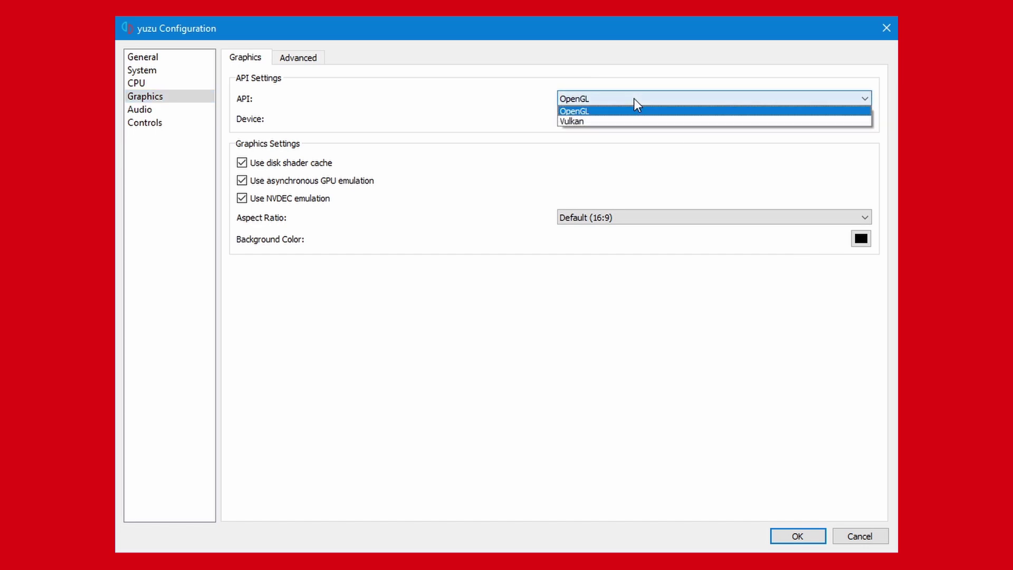
click(620, 122)
click(605, 99)
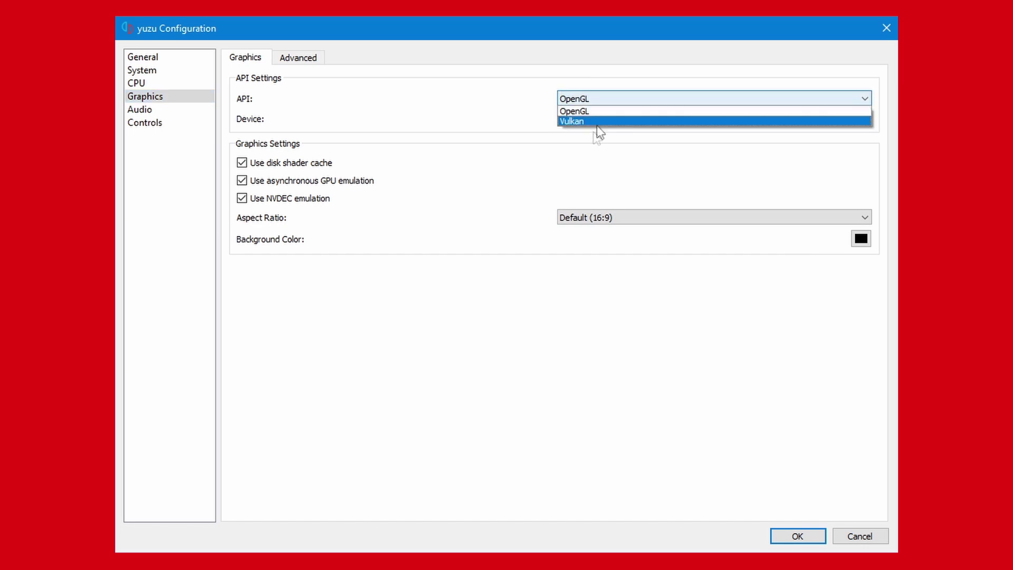
click(597, 123)
click(601, 121)
click(602, 131)
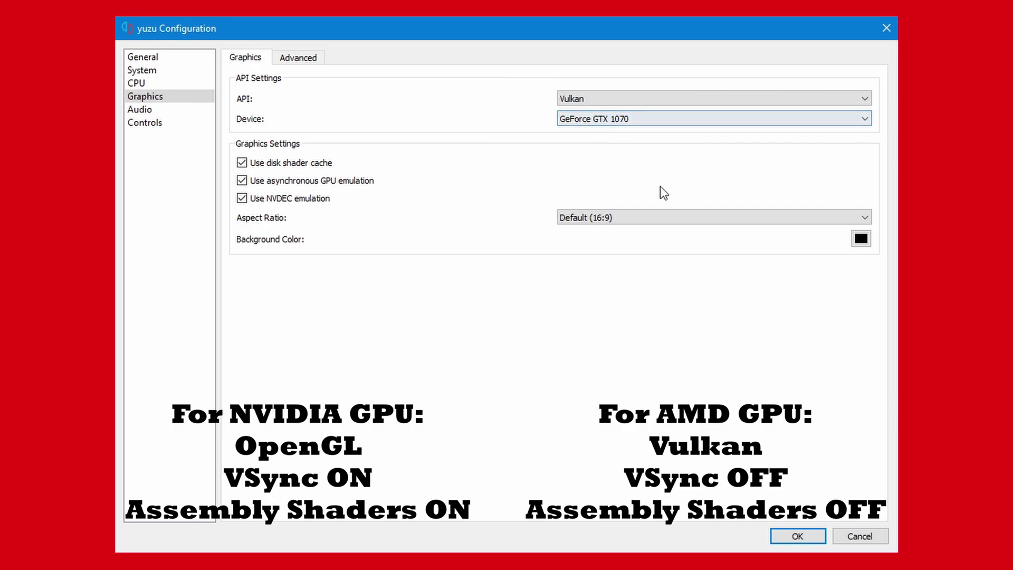
click(589, 100)
click(586, 109)
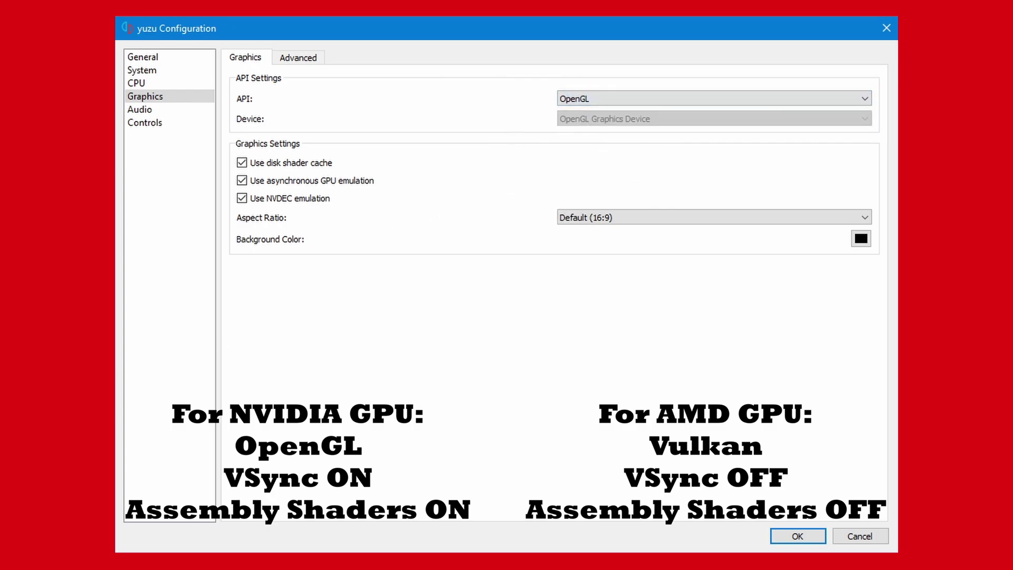
click(578, 100)
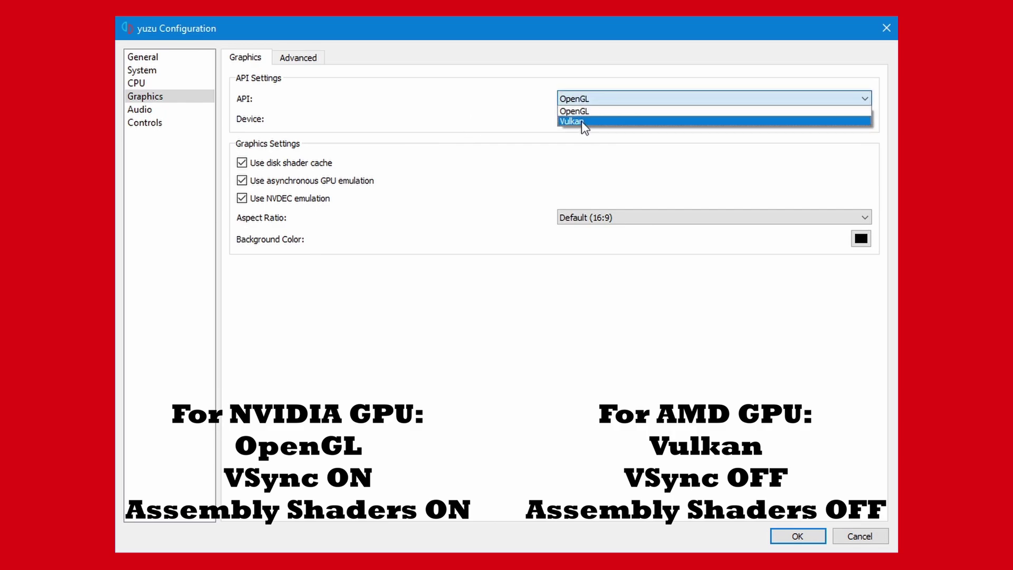
click(584, 120)
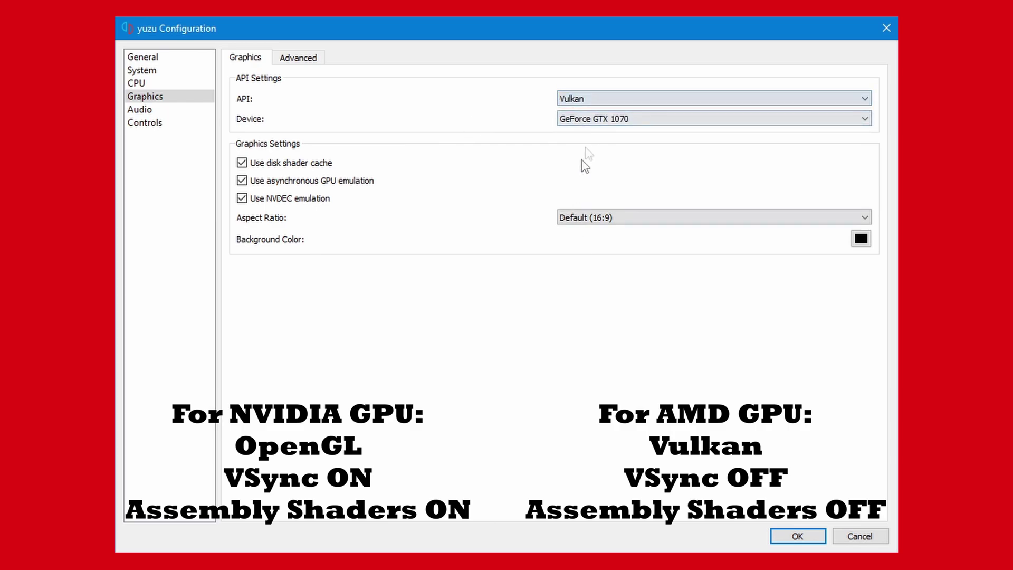
Step: In Advanced graphics settings, turn off VSync and assembly shaders
click(309, 61)
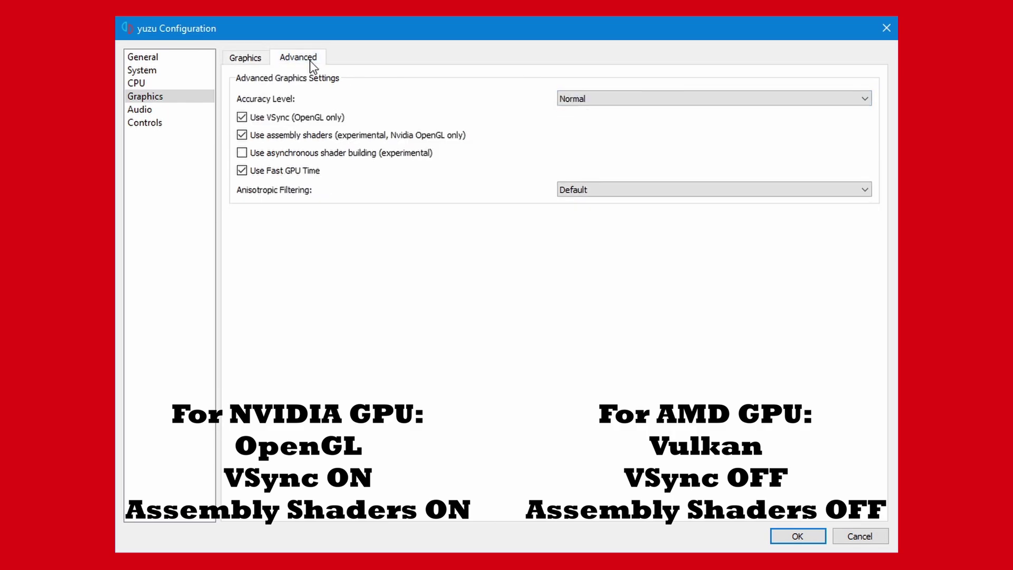
click(318, 118)
click(389, 137)
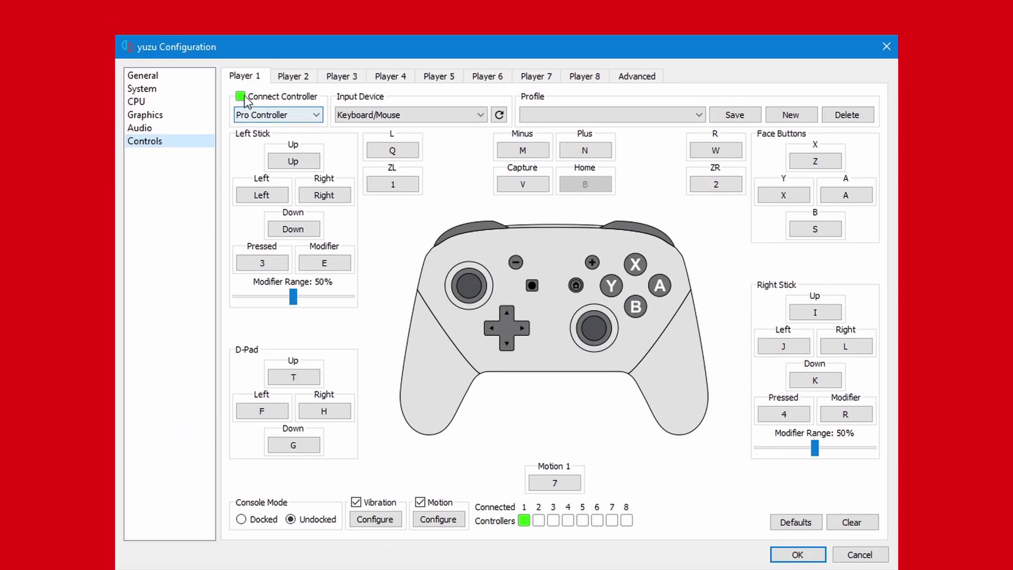
Step: Keep Player 1 connected as a Pro Controller using XInput Controller 0 as input device
click(242, 78)
click(241, 78)
click(258, 97)
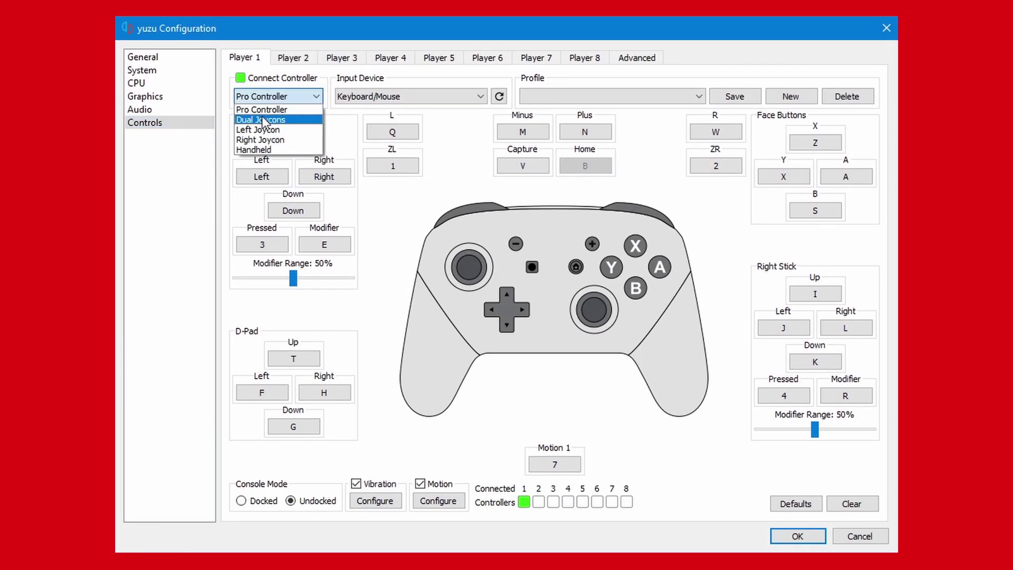
click(258, 111)
click(372, 95)
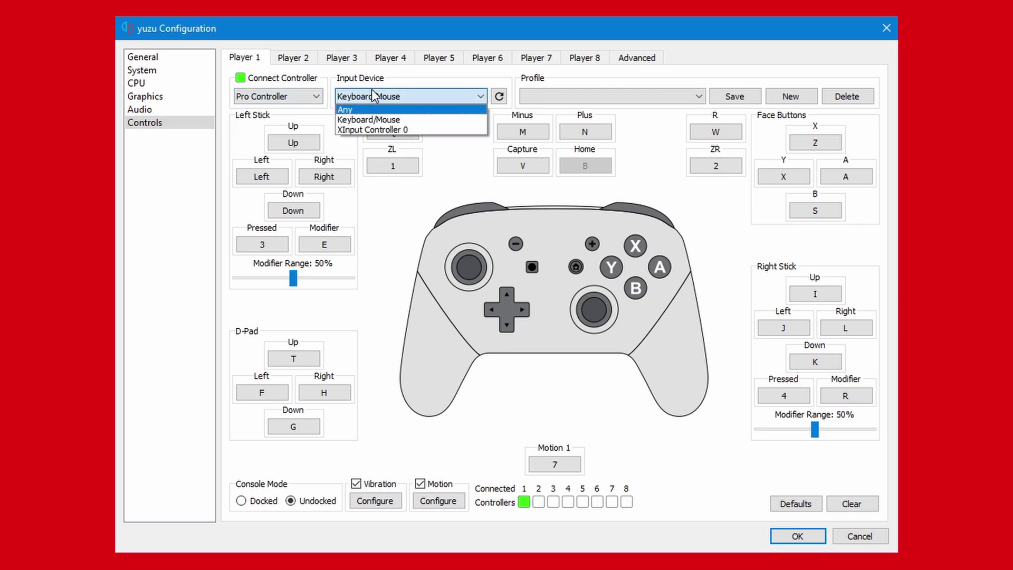
click(369, 120)
click(420, 96)
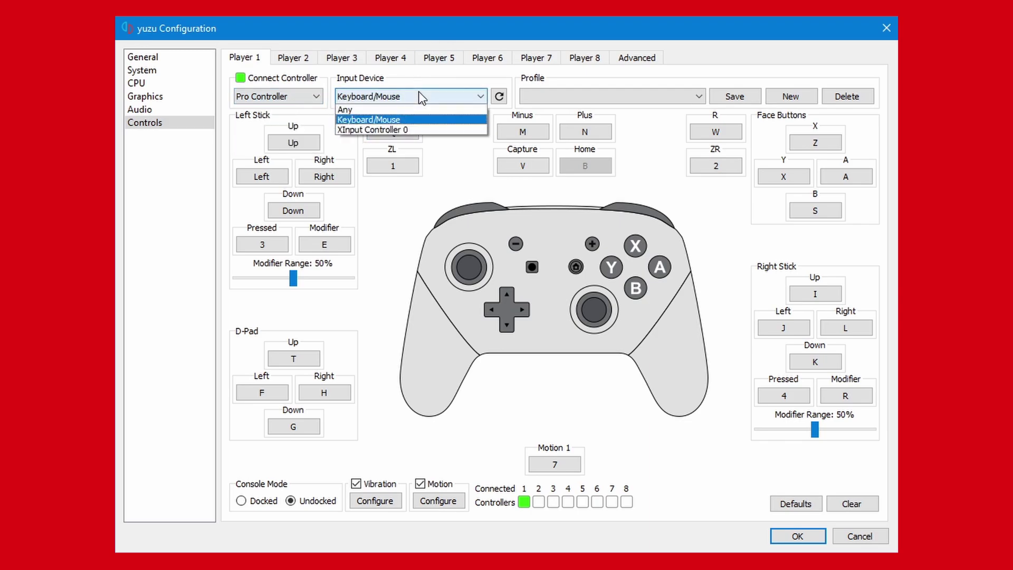
click(406, 127)
Step: Check Player 1's left stick, B and Y button mappings, keeping XInput Controller 0
click(294, 142)
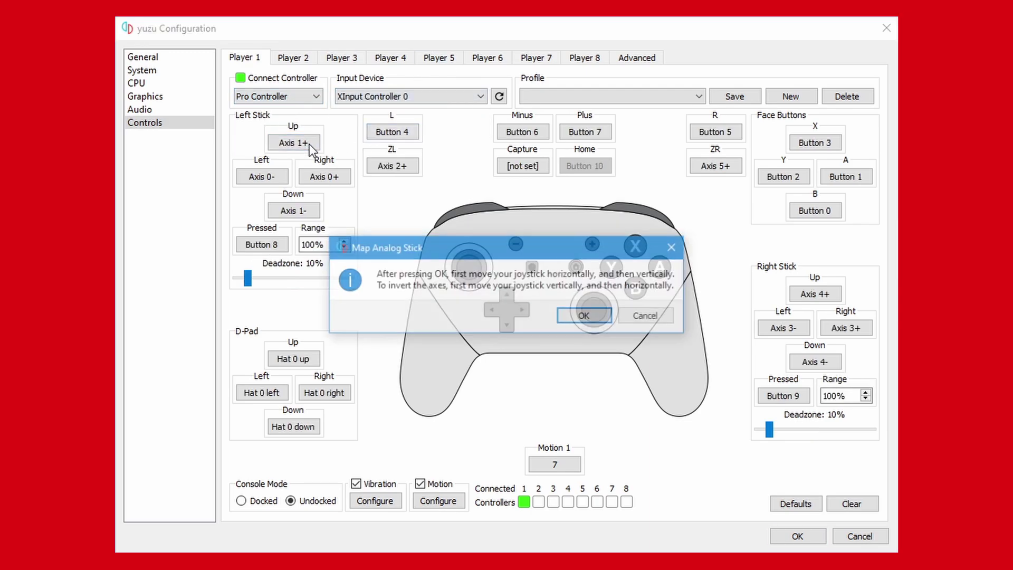
click(583, 317)
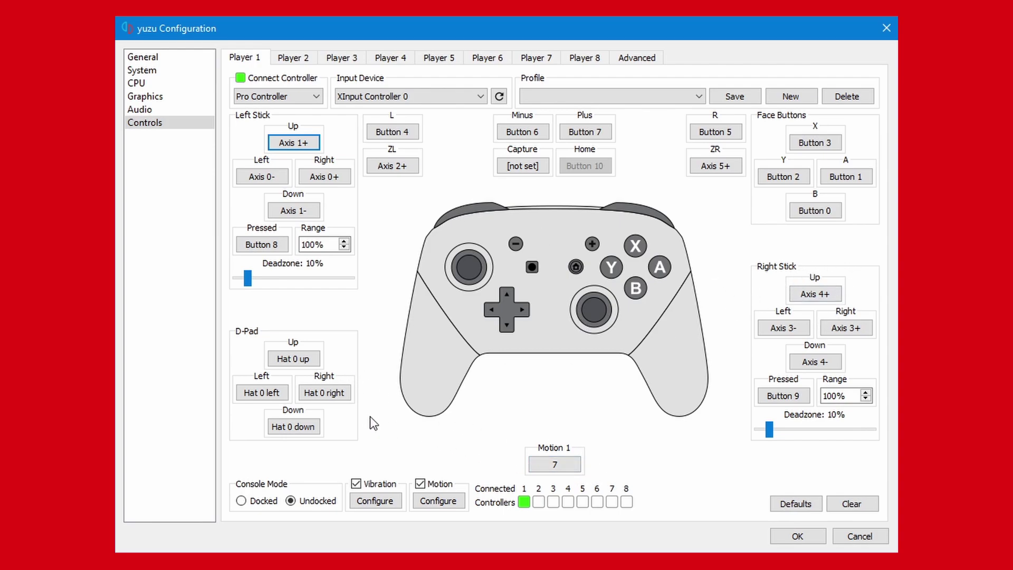
click(822, 211)
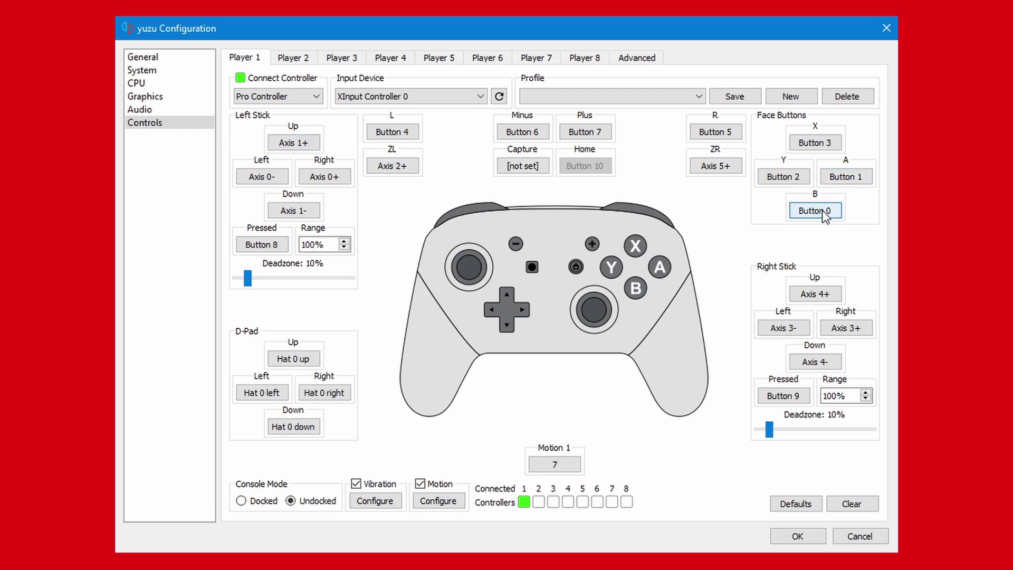
click(411, 96)
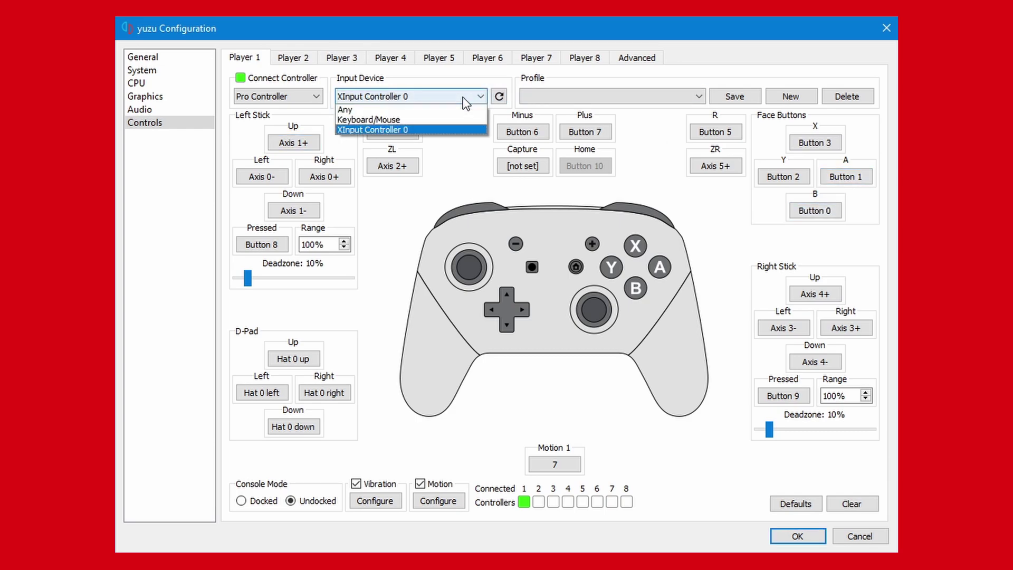
click(412, 130)
click(800, 180)
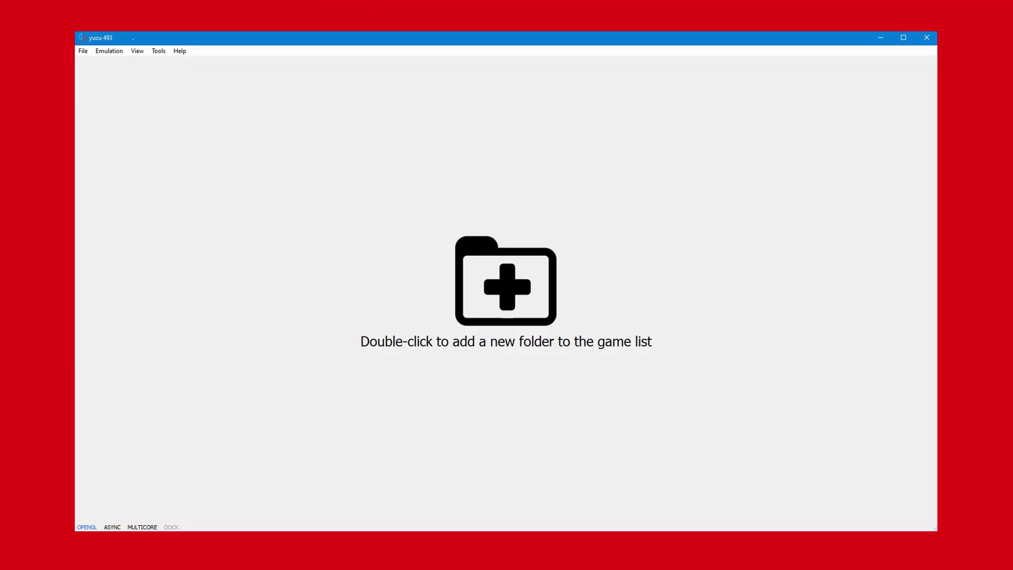
Step: Add the D:\YuzuGames folder on ExtraDrive to the game list, showing Link's Awakening
double_click(472, 332)
click(123, 351)
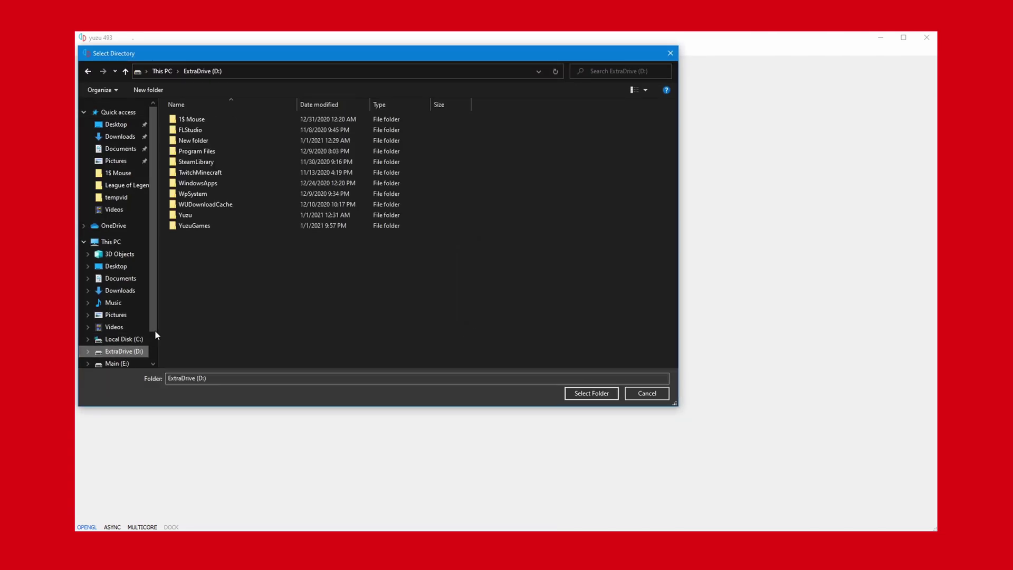
click(201, 227)
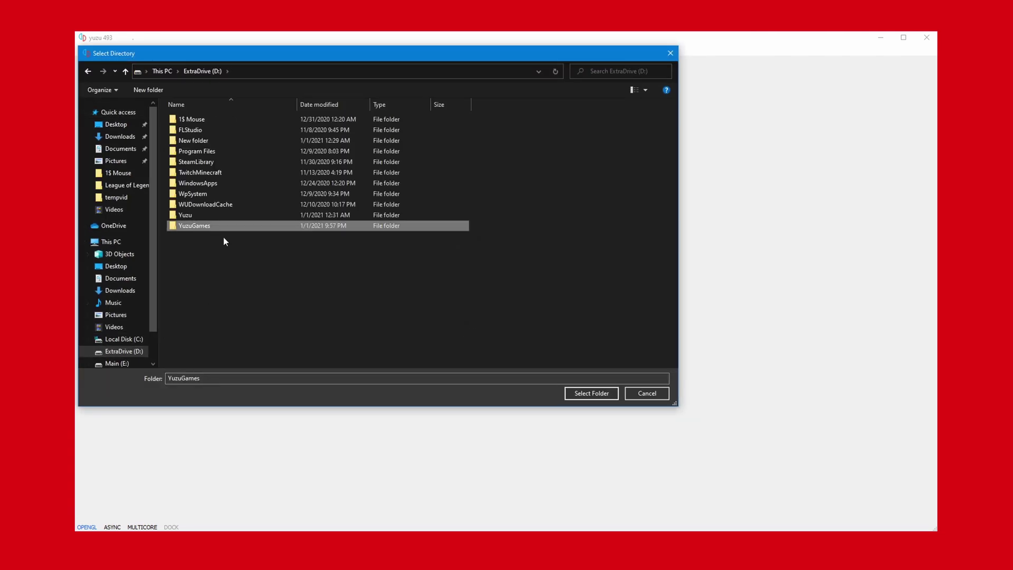
click(583, 399)
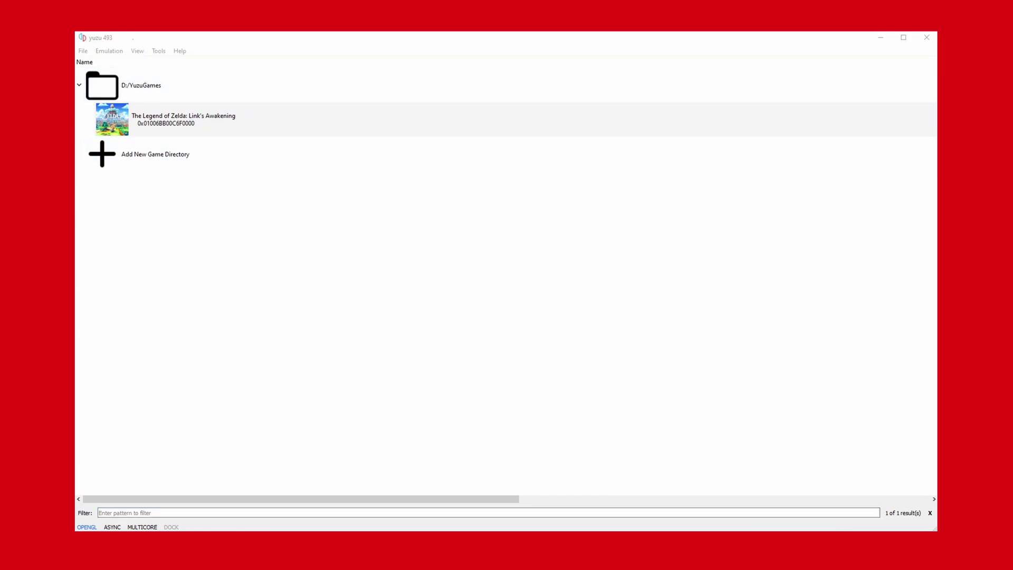
Step: Select The Legend of Zelda: Link's Awakening in the game list
click(183, 119)
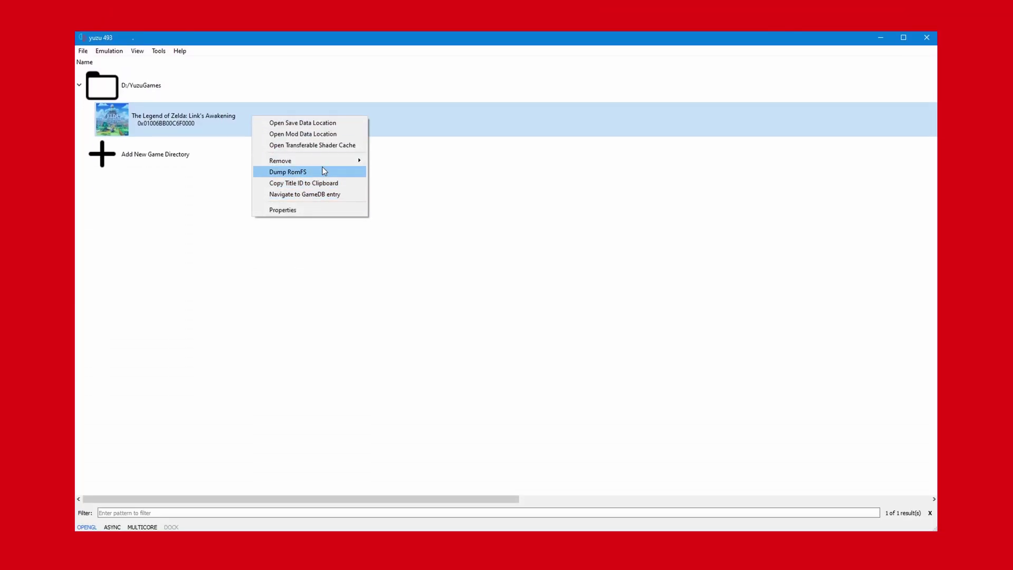
Step: Copy the TiltShift mod folder into the game's mod load folder, then enable it in Properties
click(303, 134)
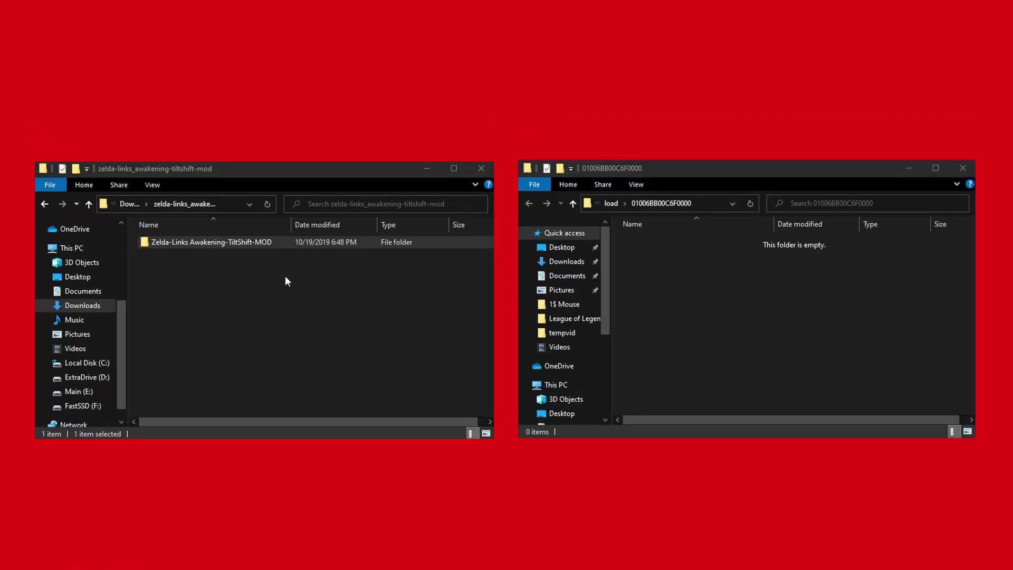
drag(211, 242, 697, 283)
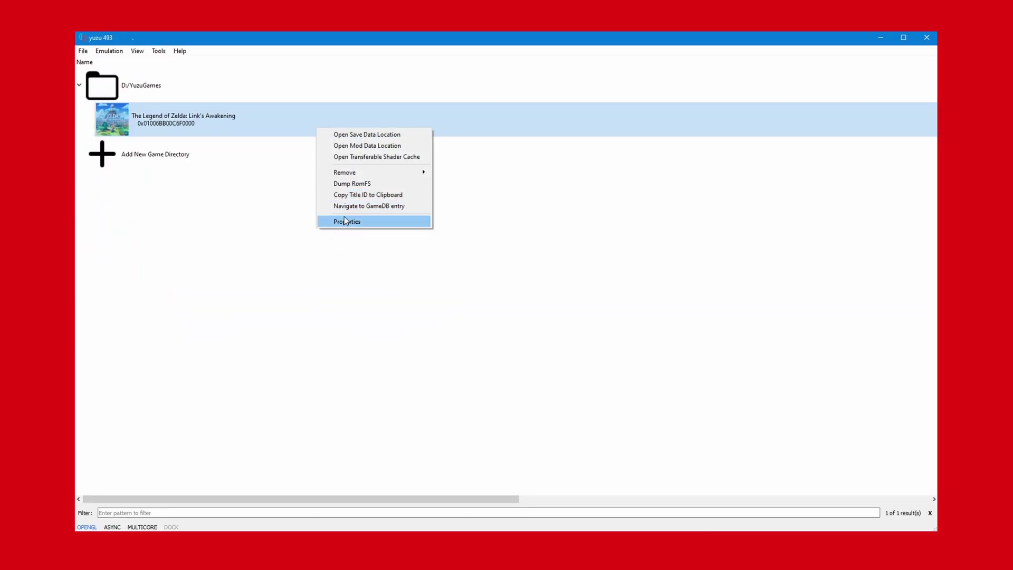
click(346, 219)
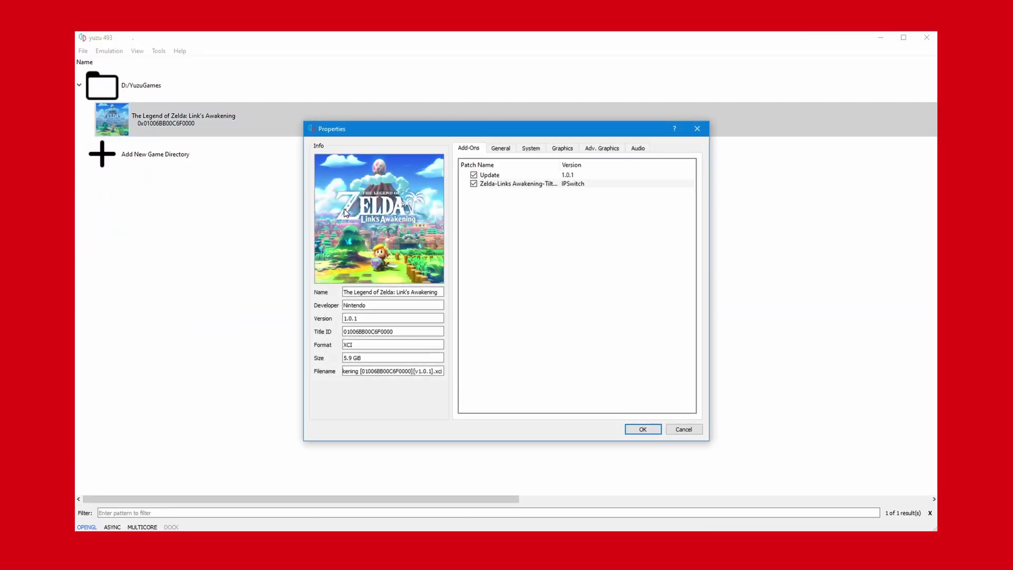